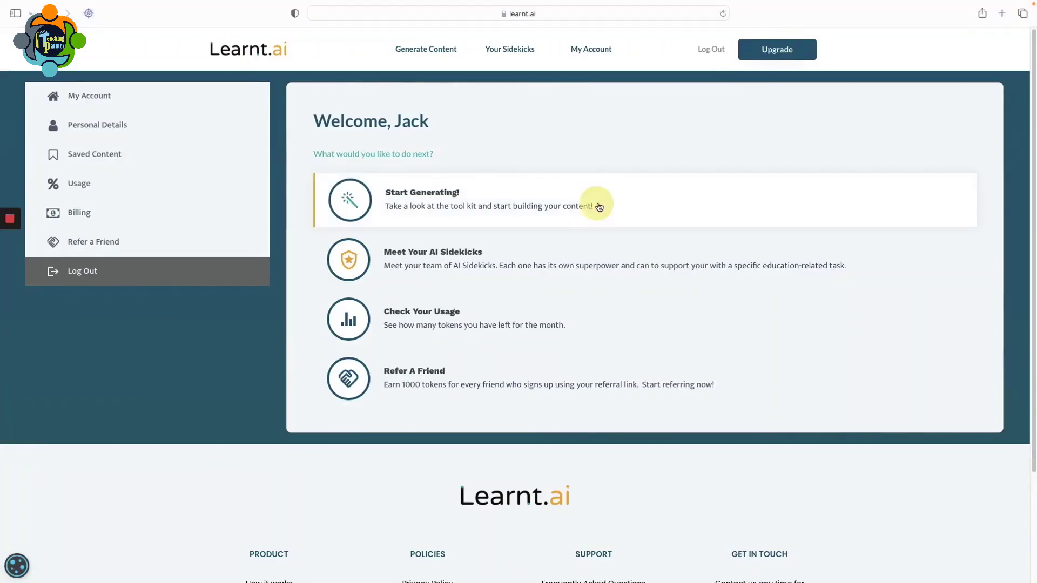
# Step: Open the full tool catalogue and enter 'New Managers' as the course topic
pyautogui.click(596, 204)
pyautogui.scroll(-20, 589, 95)
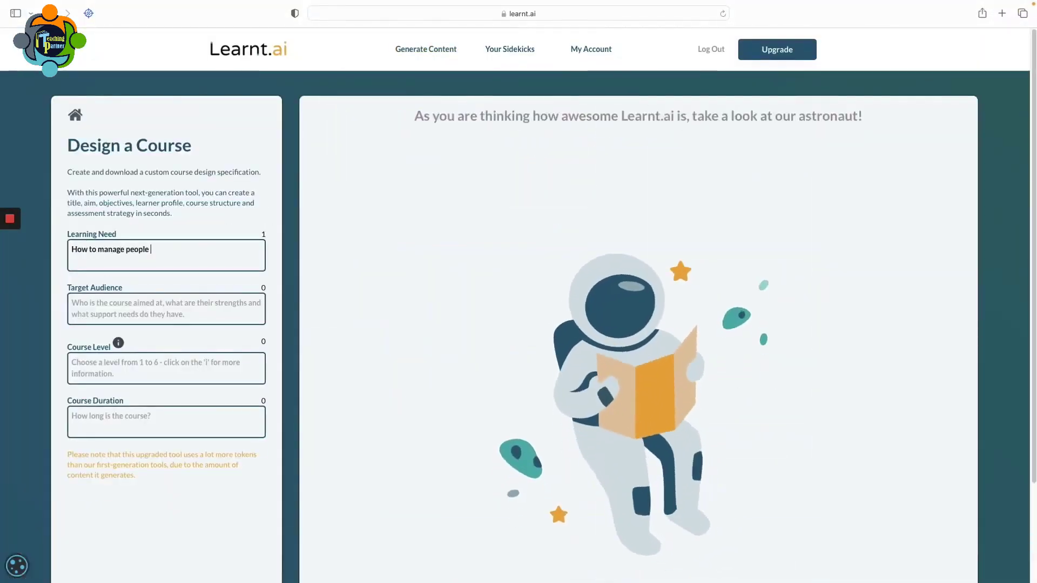
pyautogui.write('New Mana')
pyautogui.write('gers')
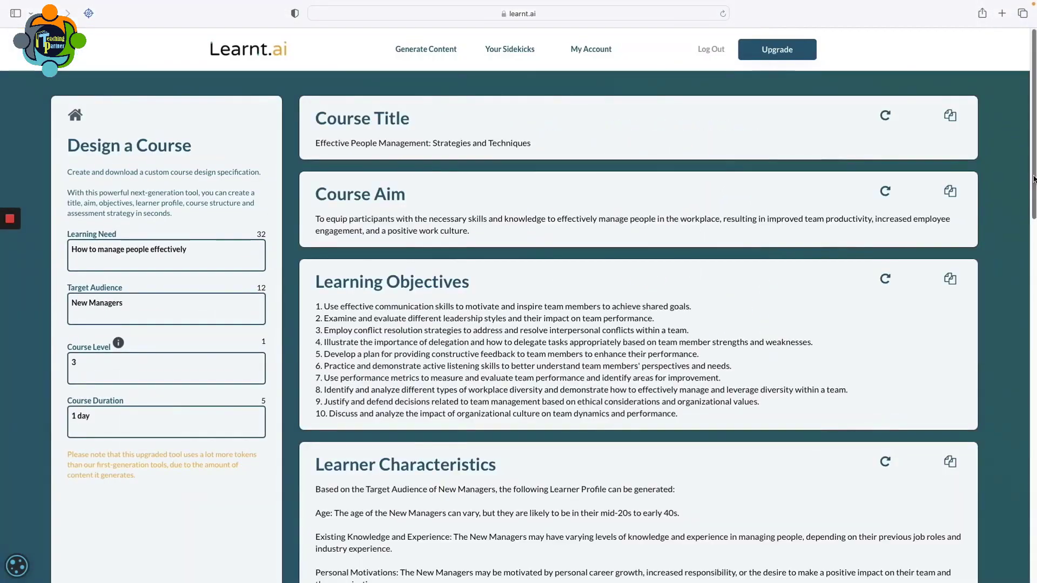
# Step: Download the generated course design specification
pyautogui.scroll(-15, 1026, 329)
pyautogui.scroll(-10, 1026, 330)
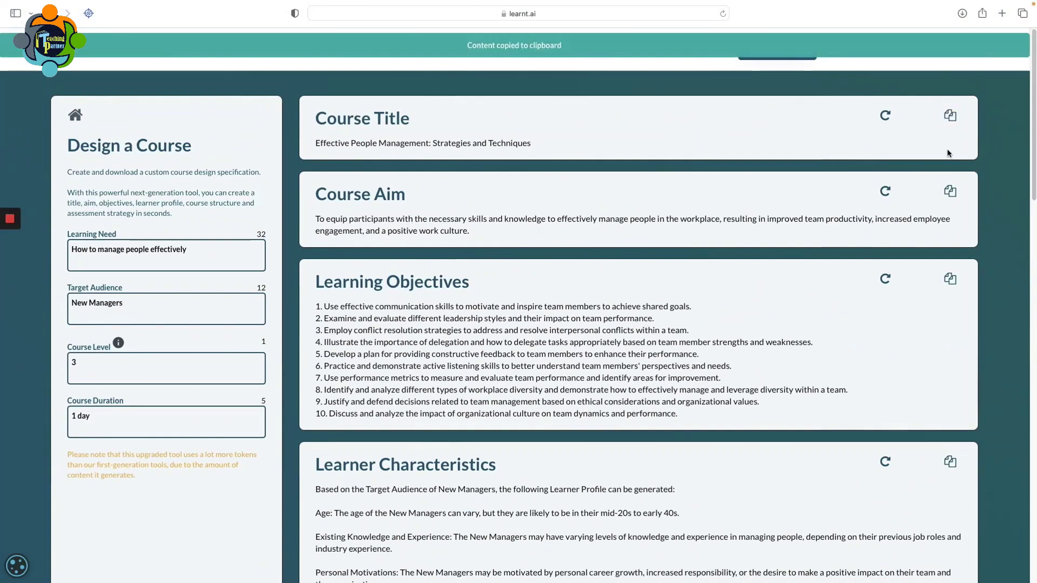
pyautogui.click(887, 115)
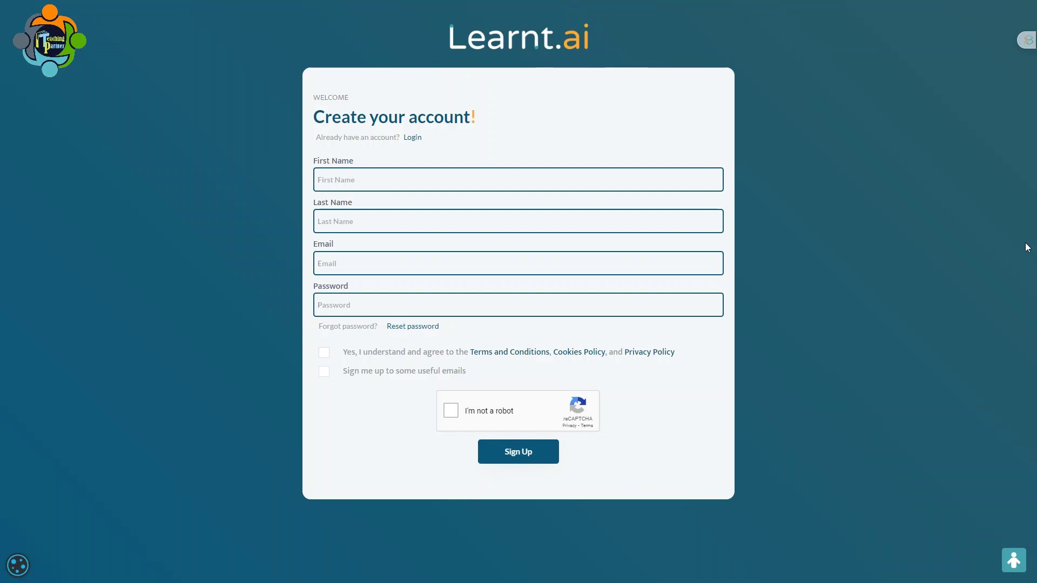
# Step: Sign up with name, email and password, then view the subscription plans from the dashboard
pyautogui.click(374, 187)
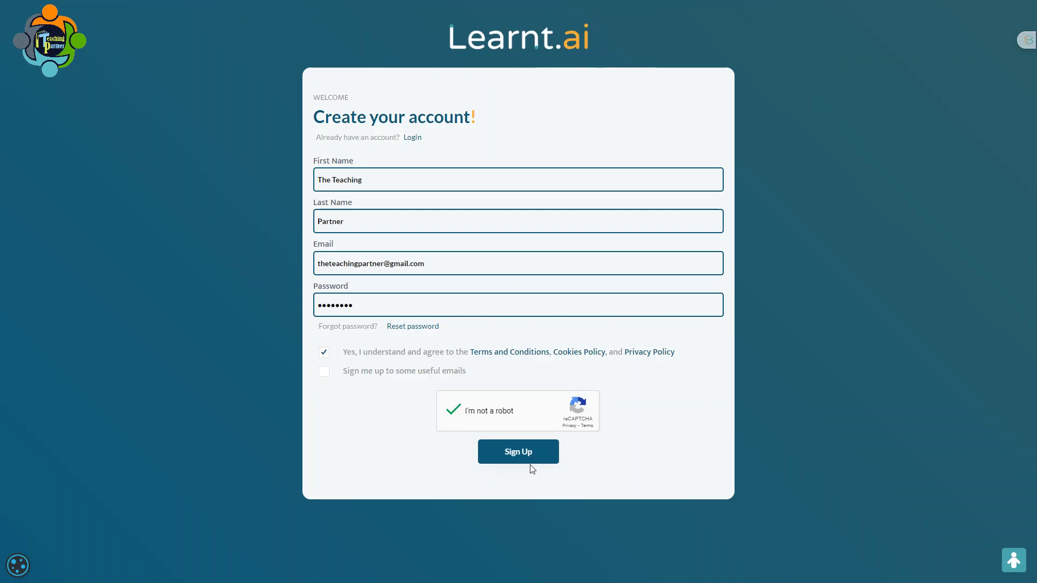
pyautogui.click(532, 457)
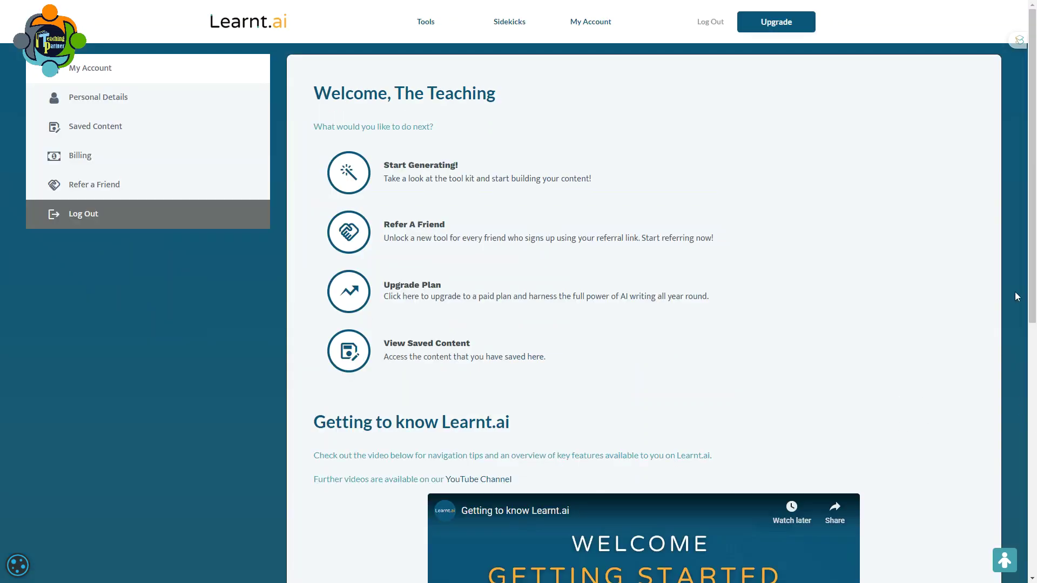
pyautogui.click(349, 294)
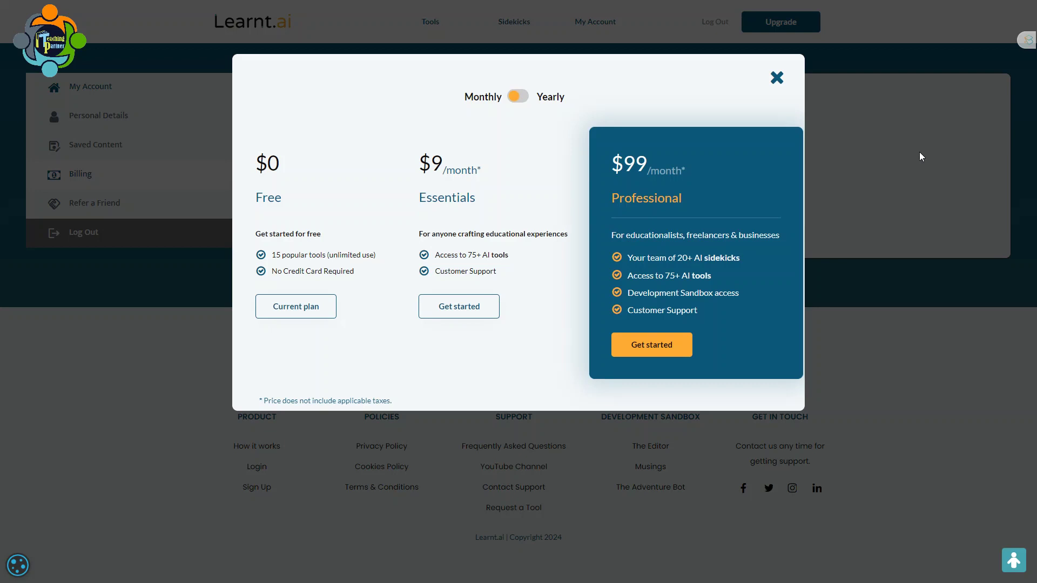
# Step: Dismiss the Free, Essentials and Professional plans and bring up the All tools catalogue
pyautogui.click(854, 77)
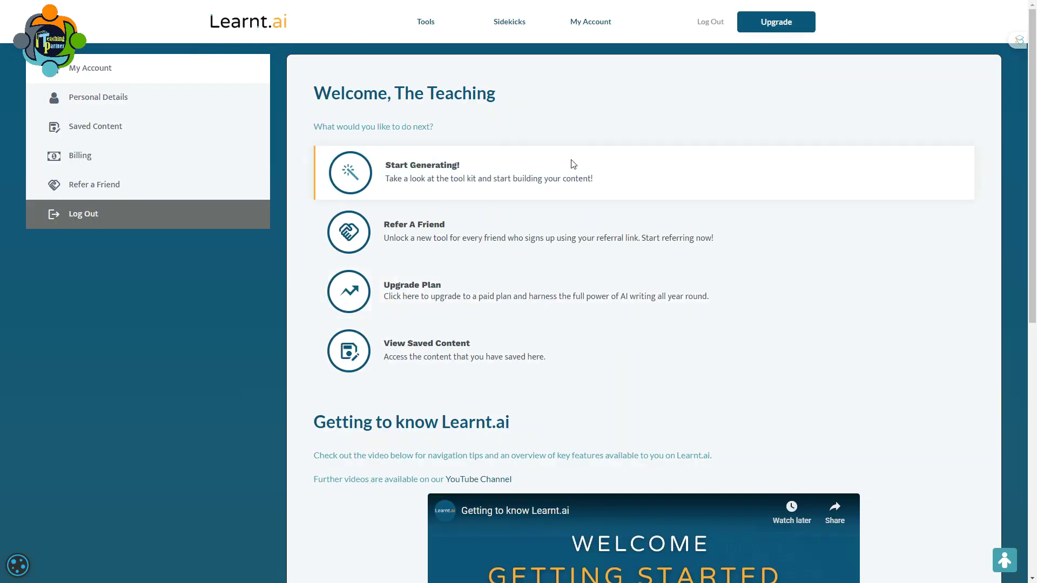
pyautogui.click(543, 186)
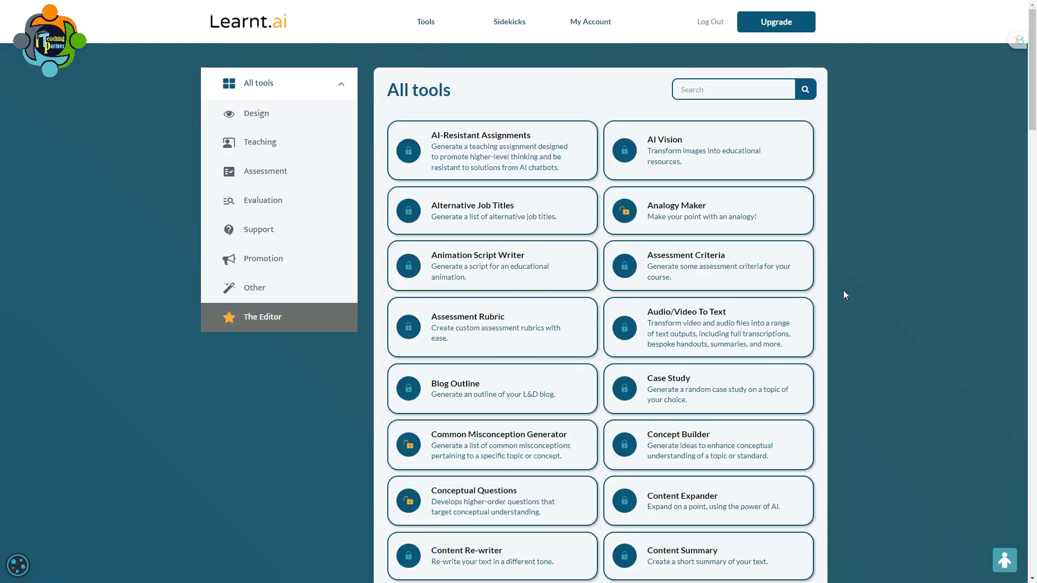
# Step: Browse the All tools catalogue and open the Lesson Plan (1st Gen) tool
pyautogui.scroll(-15, 762, 308)
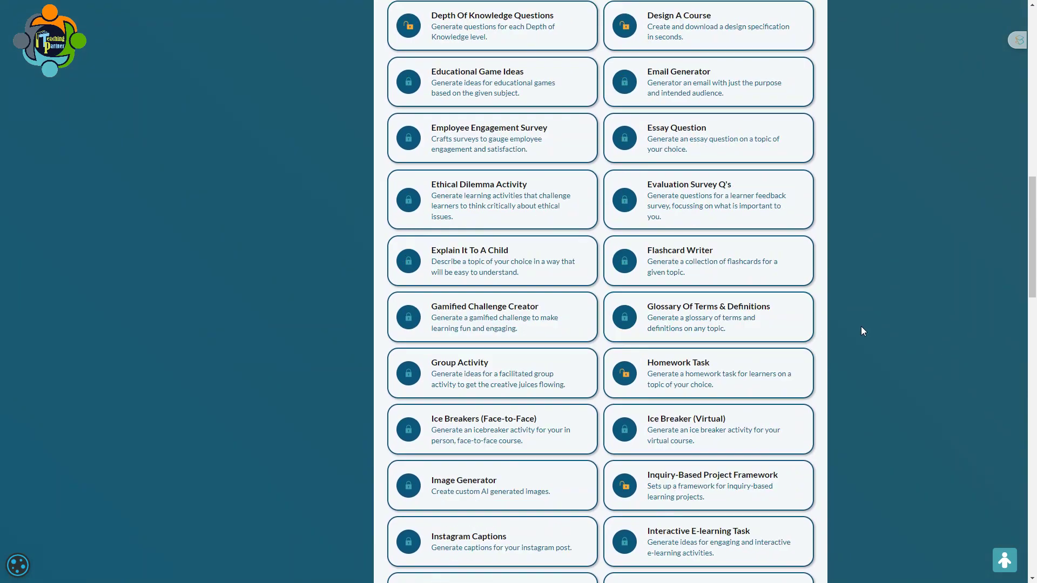
pyautogui.scroll(-13, 861, 326)
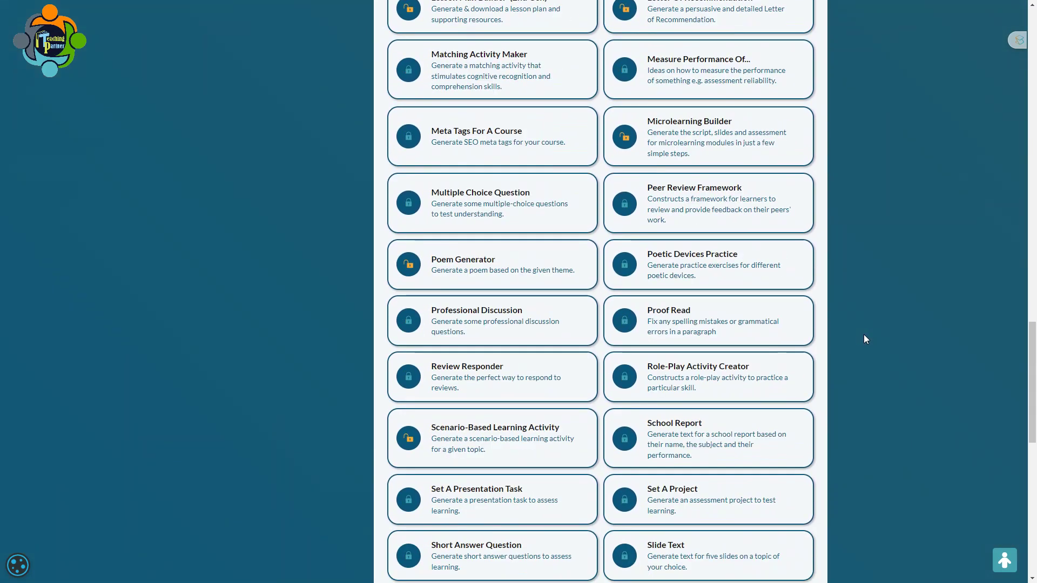
pyautogui.scroll(-9, 863, 338)
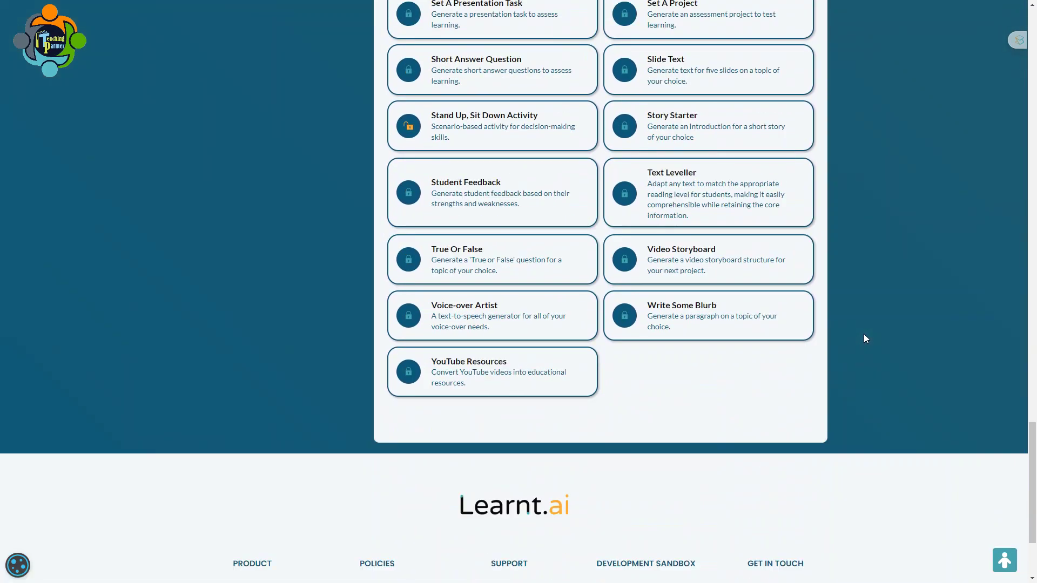
pyautogui.scroll(6, 863, 339)
pyautogui.scroll(18, 864, 338)
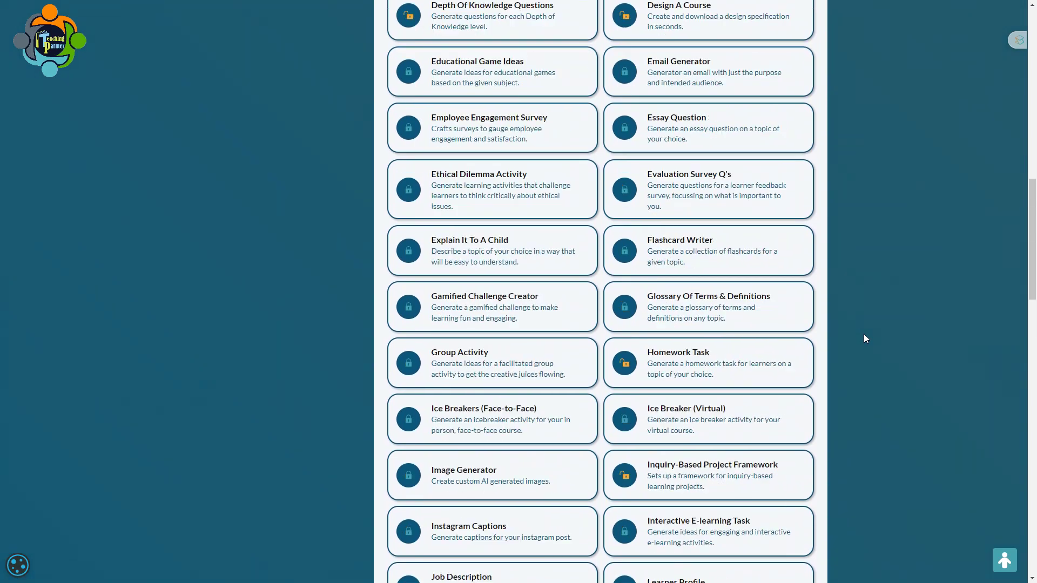
pyautogui.scroll(11, 864, 339)
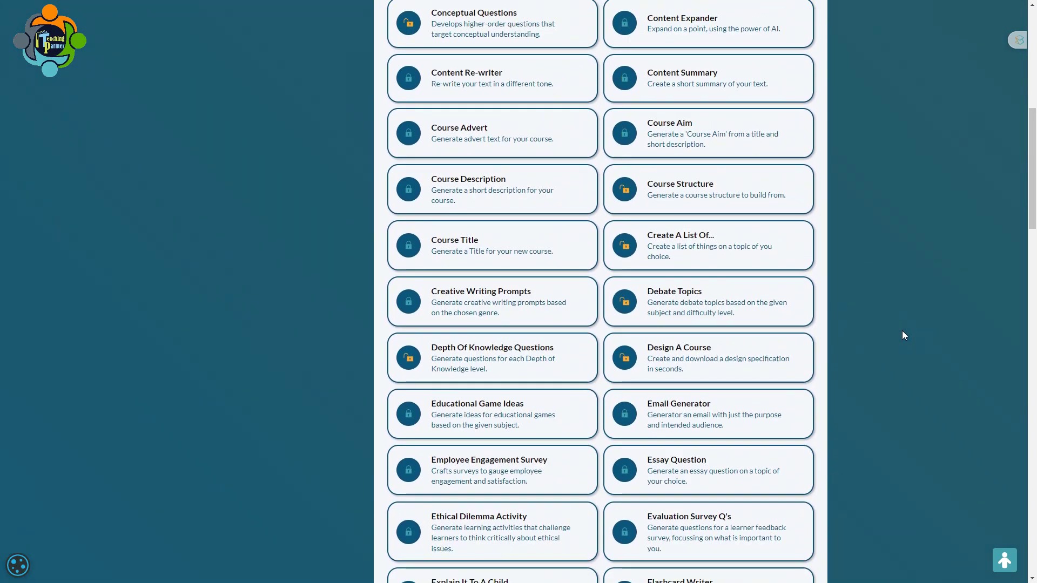
pyautogui.scroll(-11, 902, 332)
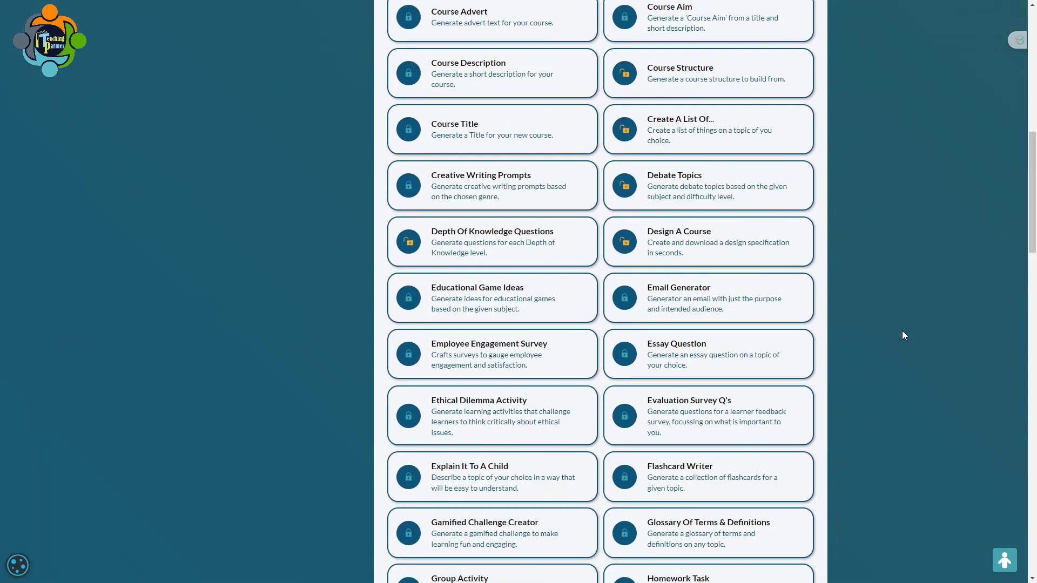
pyautogui.scroll(11, 903, 331)
pyautogui.scroll(-11, 960, 312)
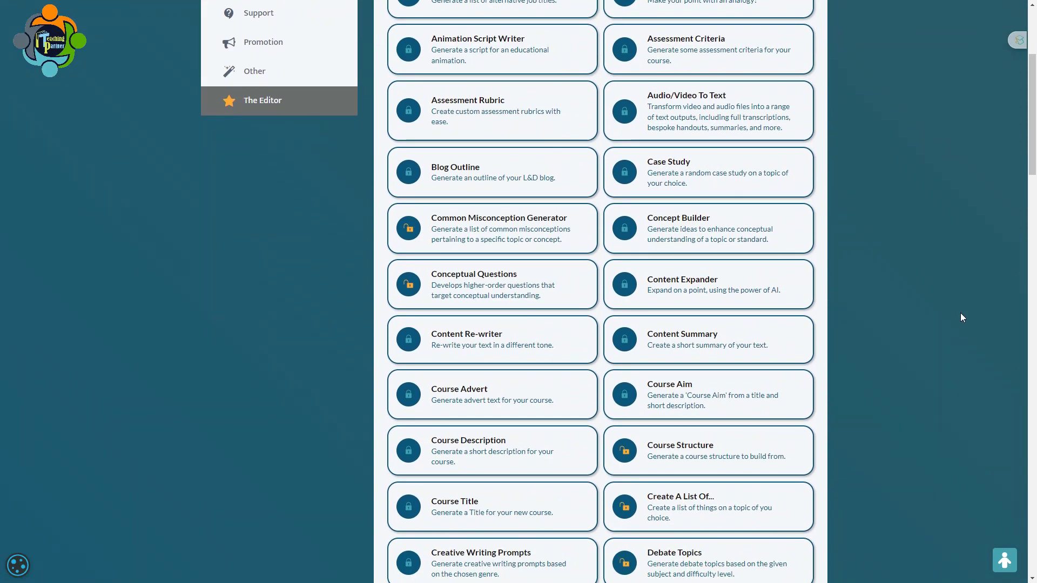
pyautogui.scroll(3, 961, 312)
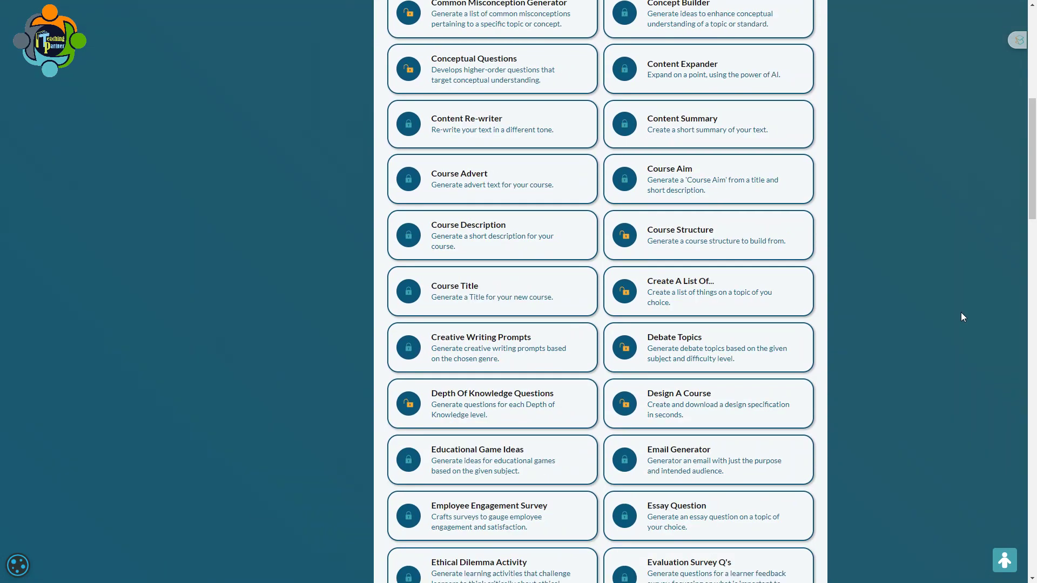
pyautogui.scroll(-3, 962, 318)
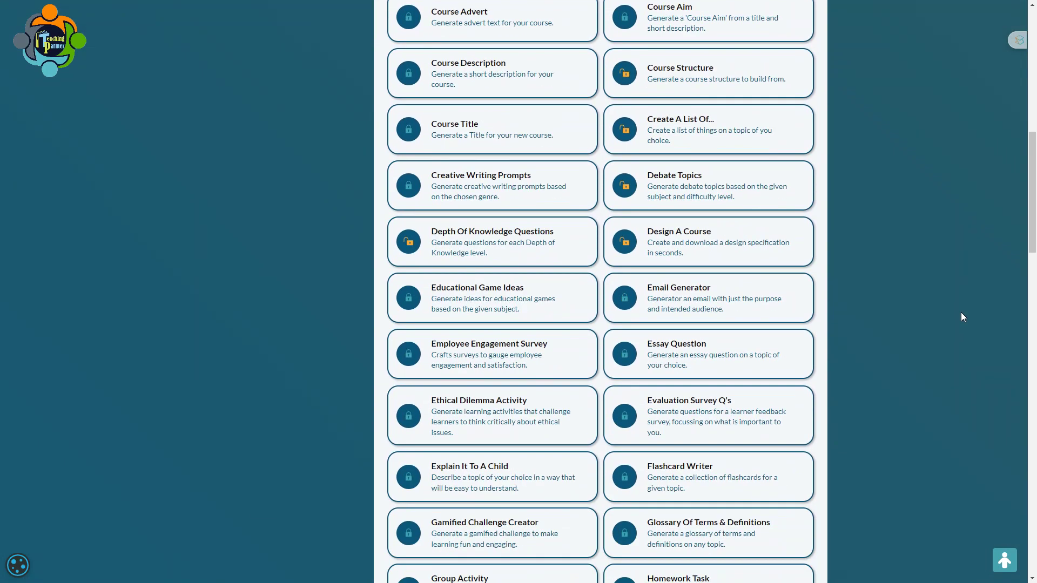
pyautogui.scroll(-11, 961, 317)
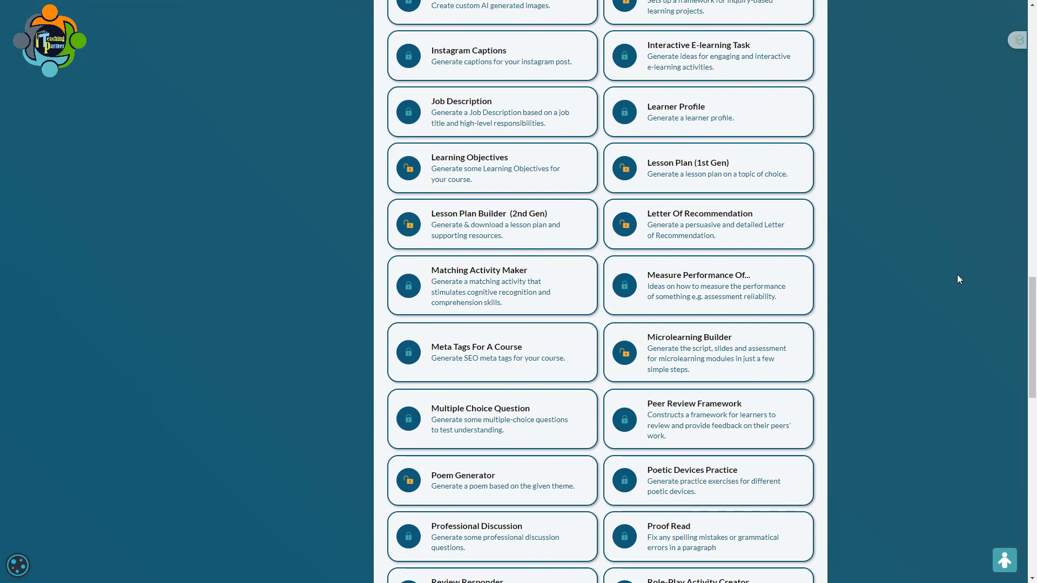
pyautogui.scroll(-2, 957, 274)
pyautogui.scroll(2, 977, 329)
pyautogui.scroll(2, 981, 270)
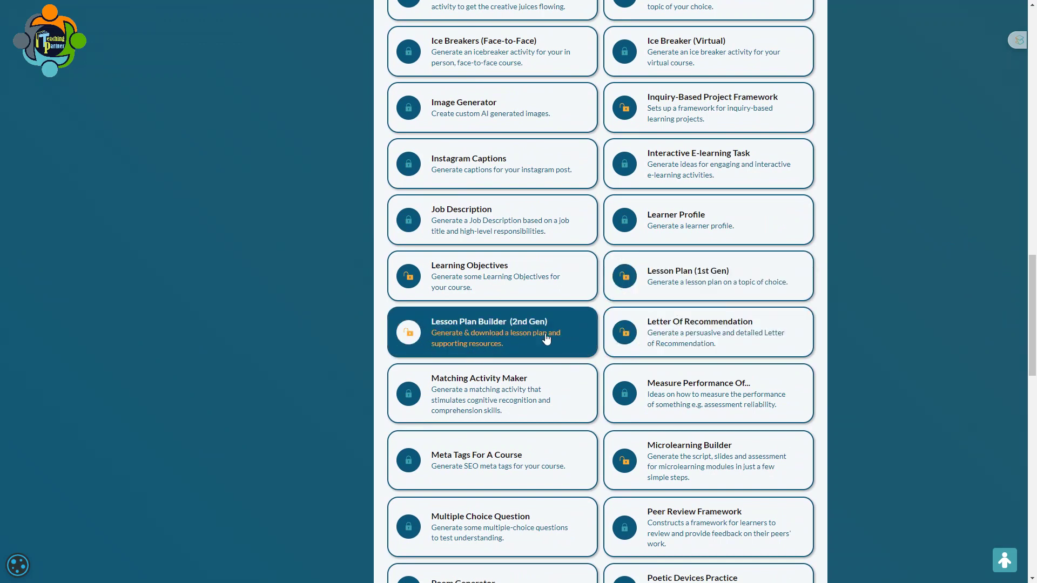
pyautogui.click(688, 285)
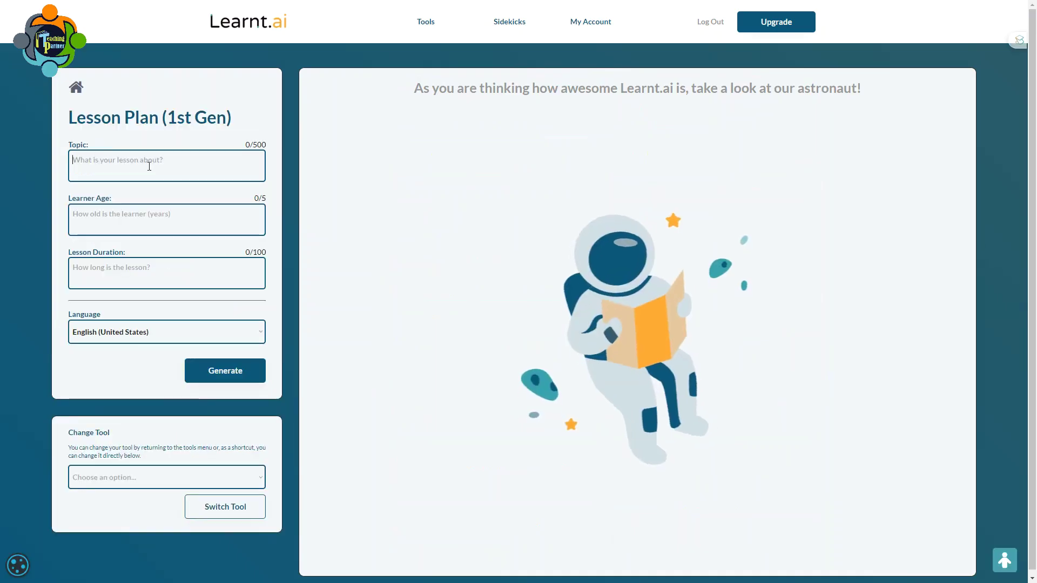
# Step: Enter topic Enzymes, learner age 14 and a 45-minute lesson duration
pyautogui.write('Enzymes')
pyautogui.click(189, 226)
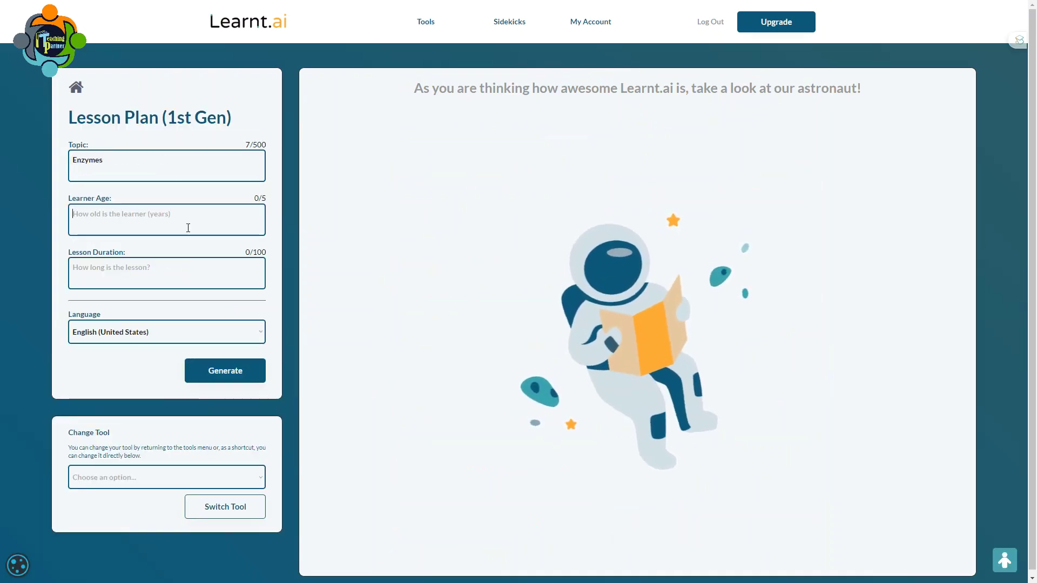
pyautogui.write('14')
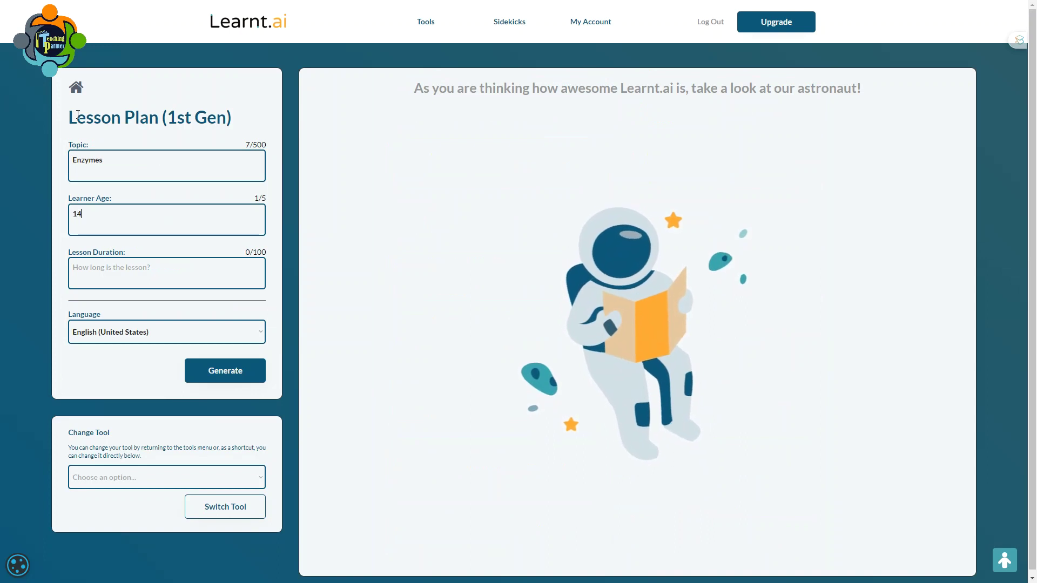
pyautogui.click(183, 280)
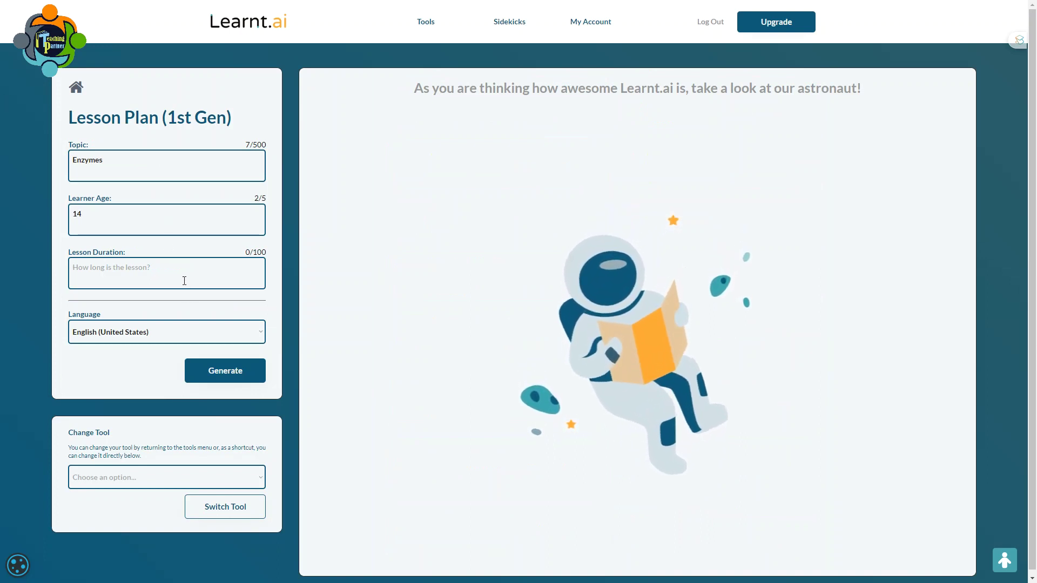
pyautogui.write('45')
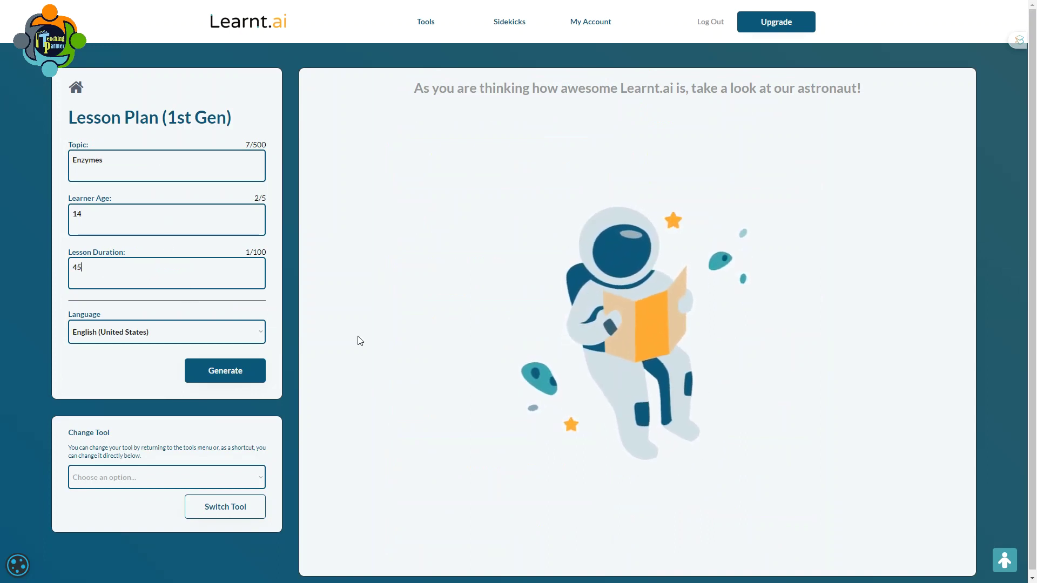
# Step: Browse the lesson languages while keeping English (United States) selected
pyautogui.click(229, 331)
pyautogui.scroll(-10, 245, 443)
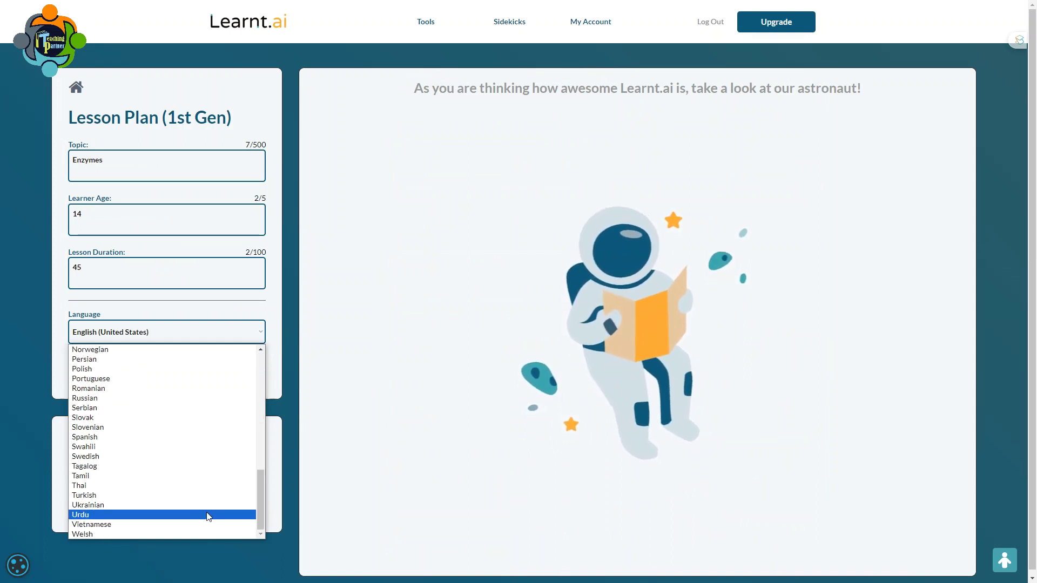
pyautogui.scroll(10, 204, 511)
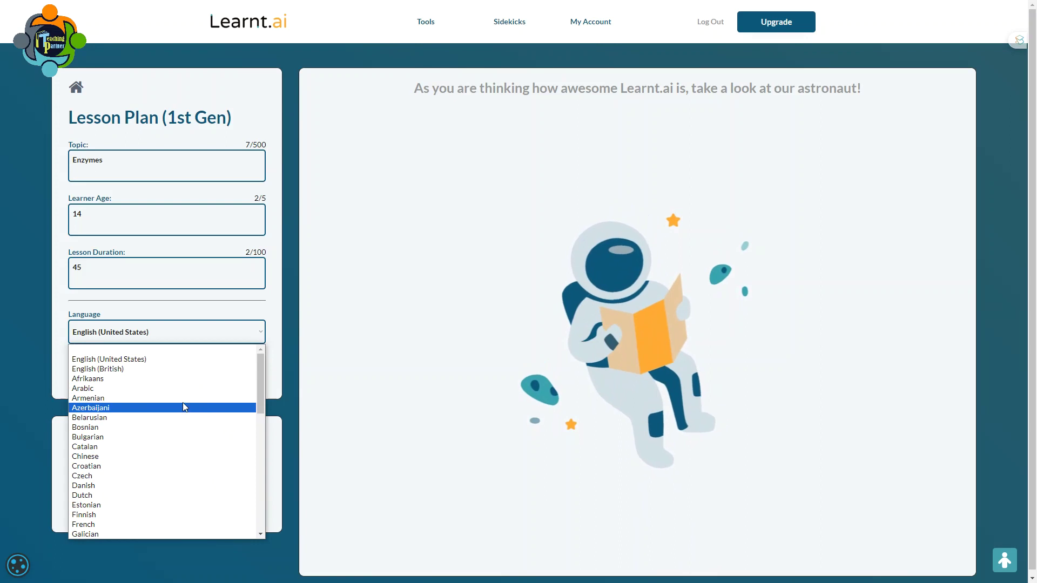
pyautogui.scroll(-10, 197, 407)
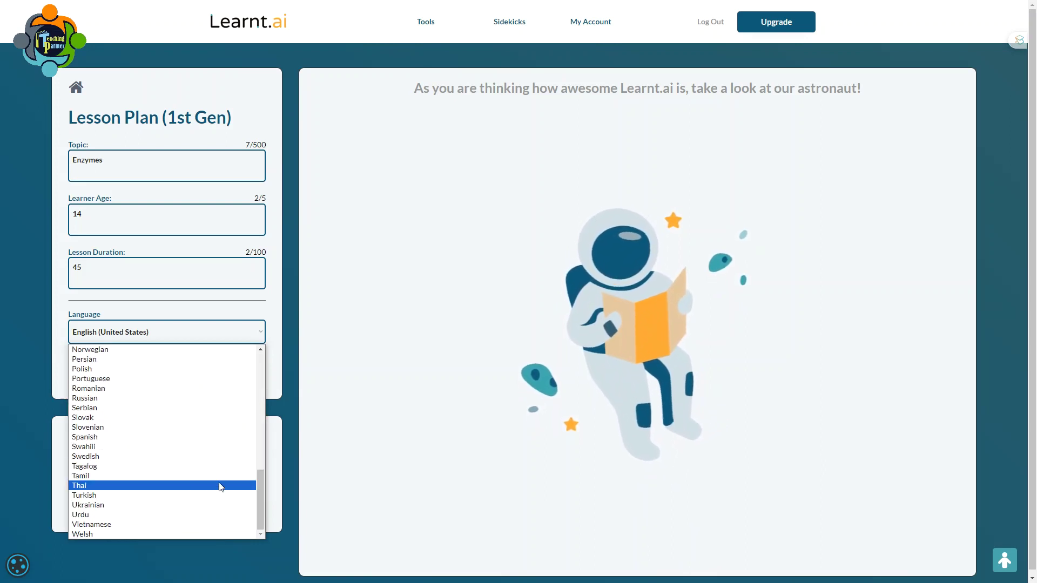
pyautogui.scroll(10, 202, 403)
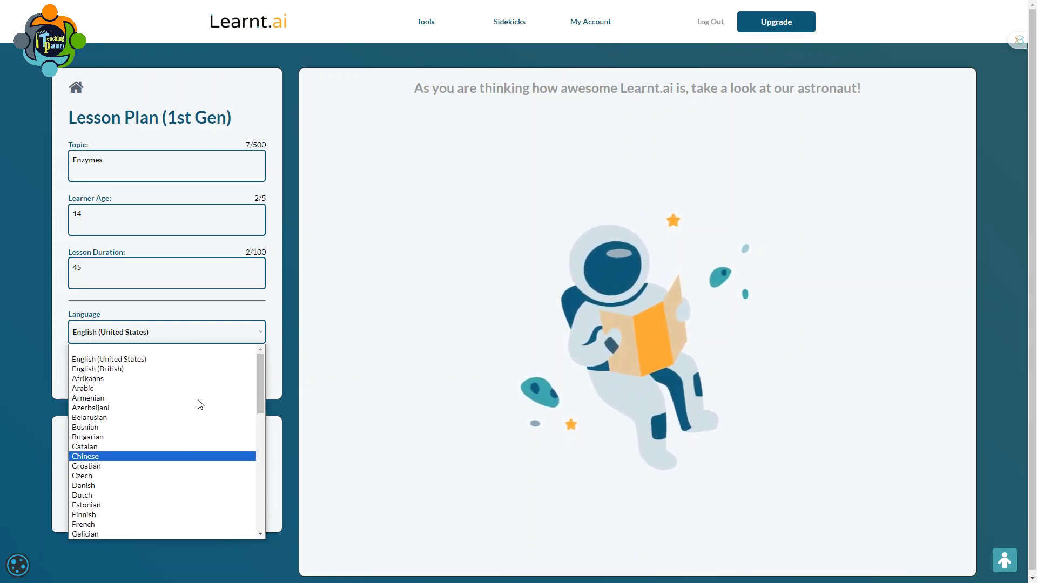
pyautogui.click(182, 362)
pyautogui.click(175, 340)
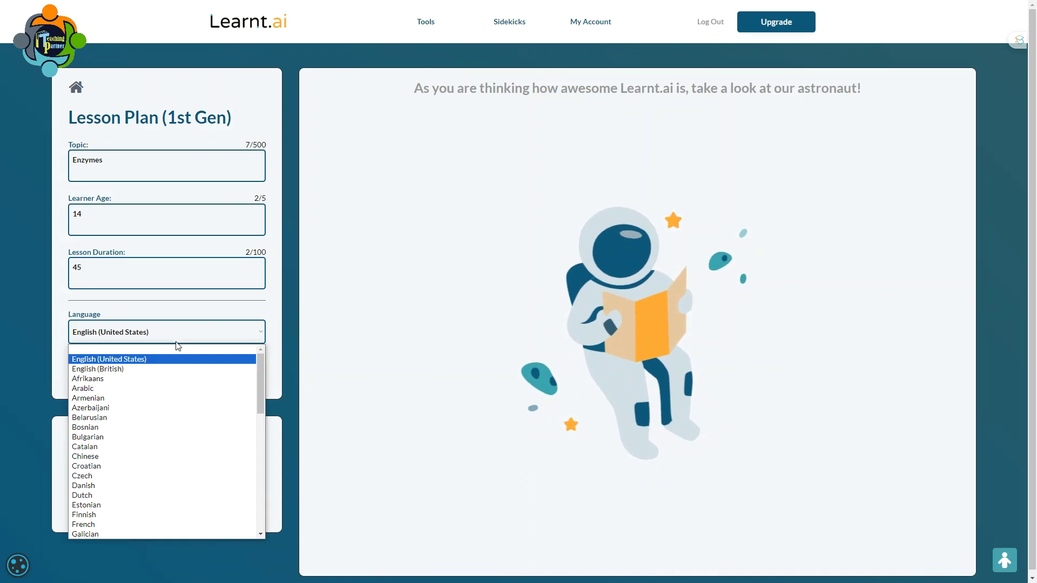
pyautogui.scroll(-5, 199, 440)
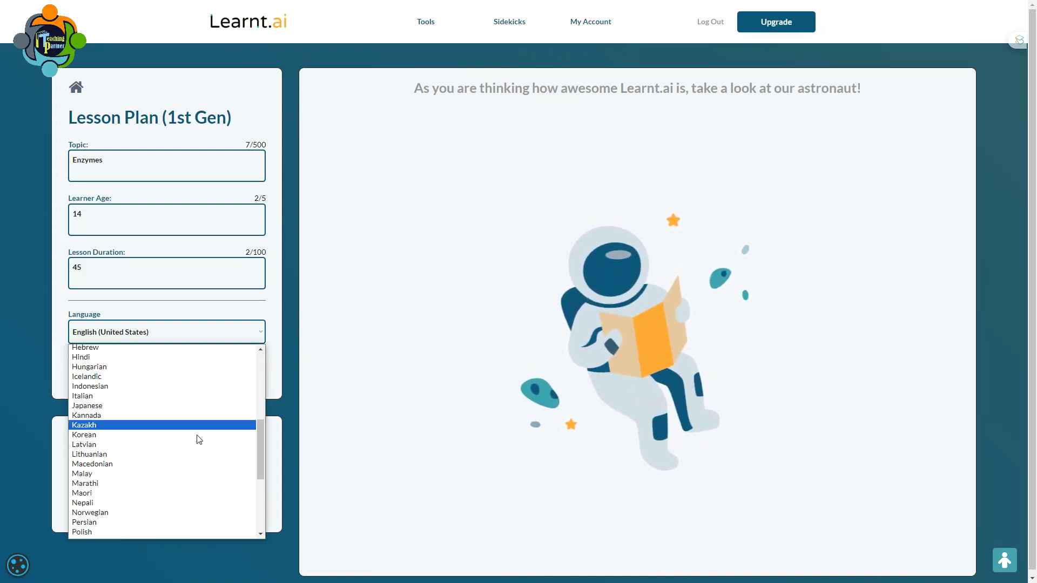
pyautogui.scroll(-6, 199, 440)
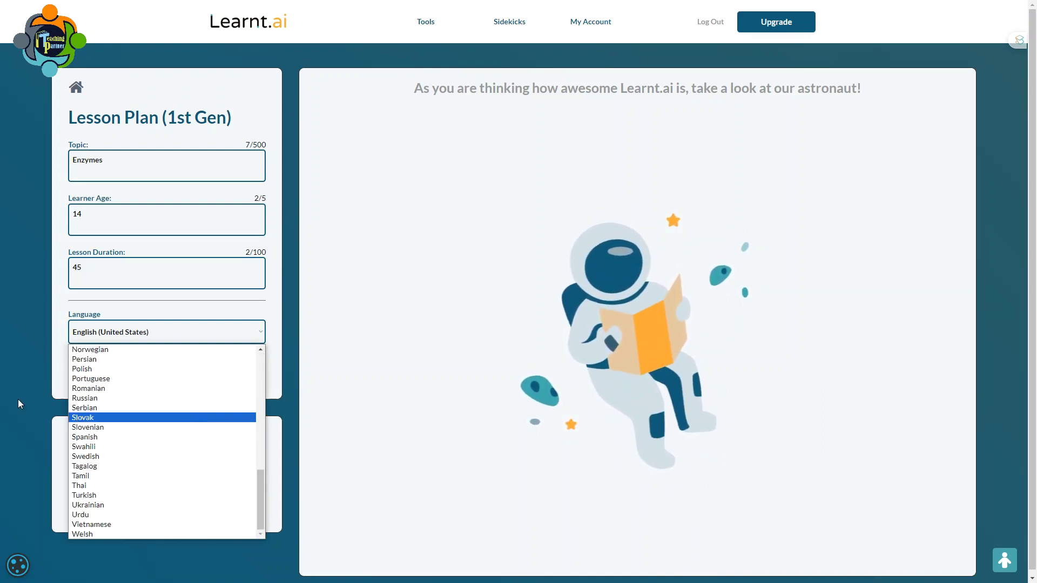
# Step: Close the language list with English (United States) kept and review the generated plan
pyautogui.click(16, 382)
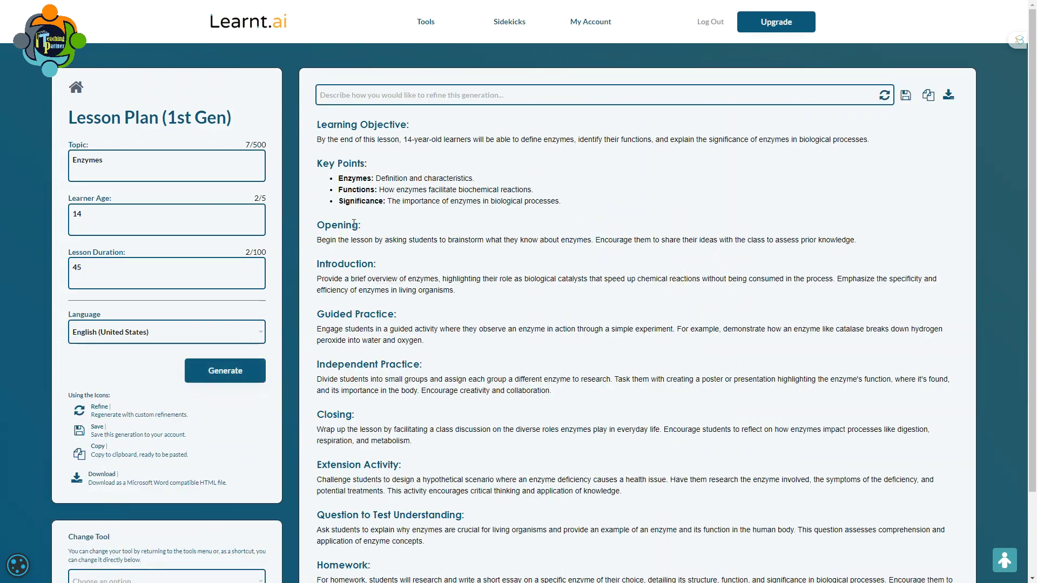
pyautogui.scroll(-2, 379, 176)
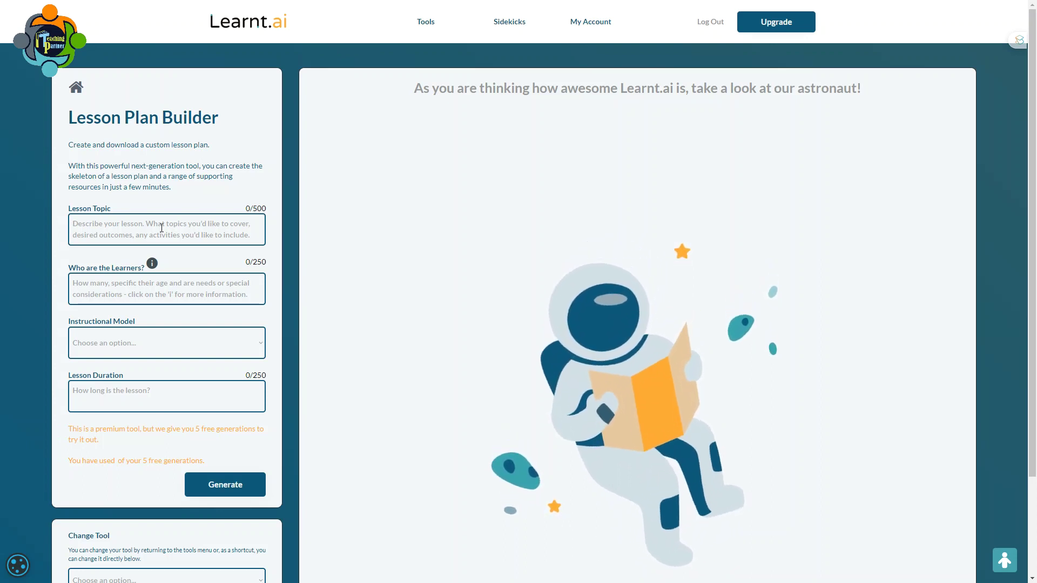
# Step: Enter 'enzymes' as the lesson topic and '14 years' as the learners
pyautogui.write('enzymes')
pyautogui.click(107, 293)
pyautogui.write('14 years')
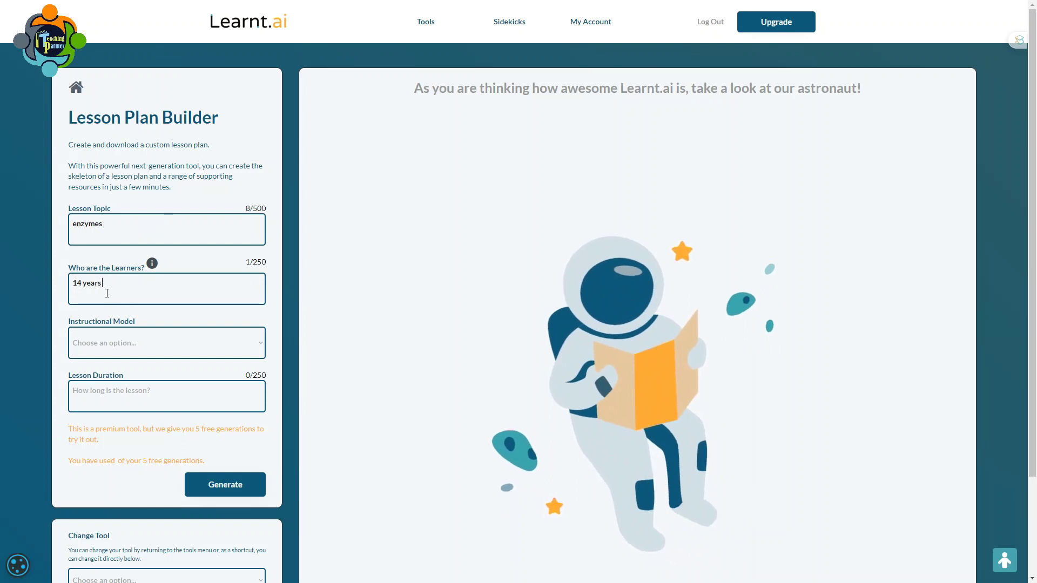
# Step: Choose Project-Based Learning (PBL) as the instructional model
pyautogui.click(123, 348)
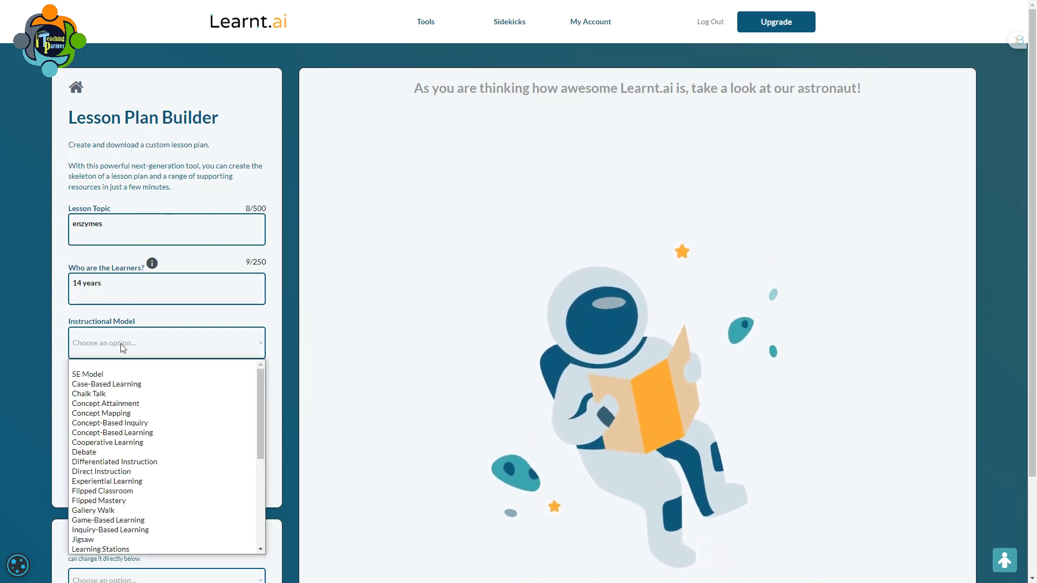
pyautogui.scroll(-5, 132, 373)
pyautogui.scroll(5, 171, 471)
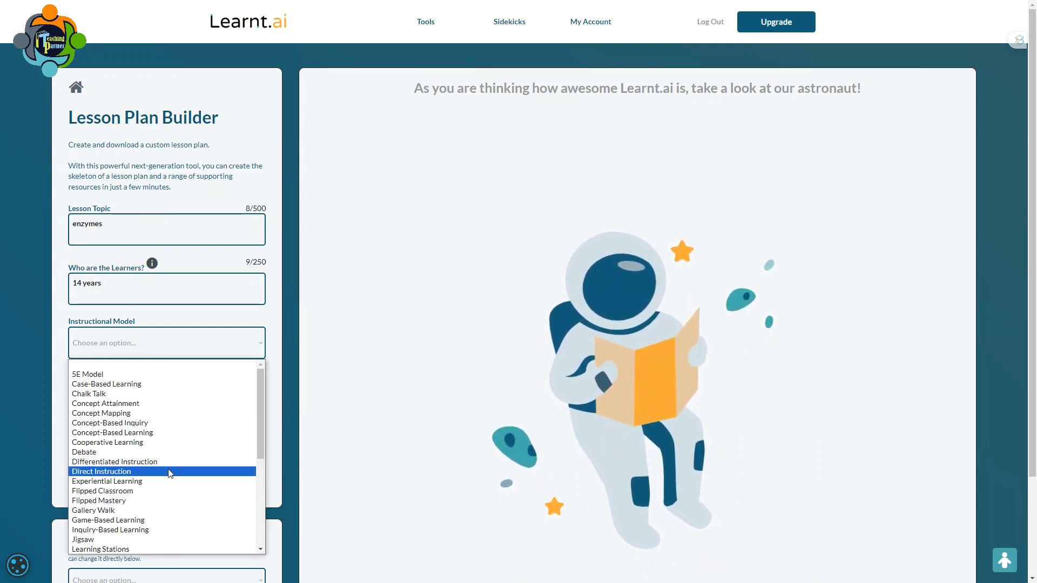
pyautogui.scroll(-5, 193, 400)
pyautogui.scroll(5, 194, 432)
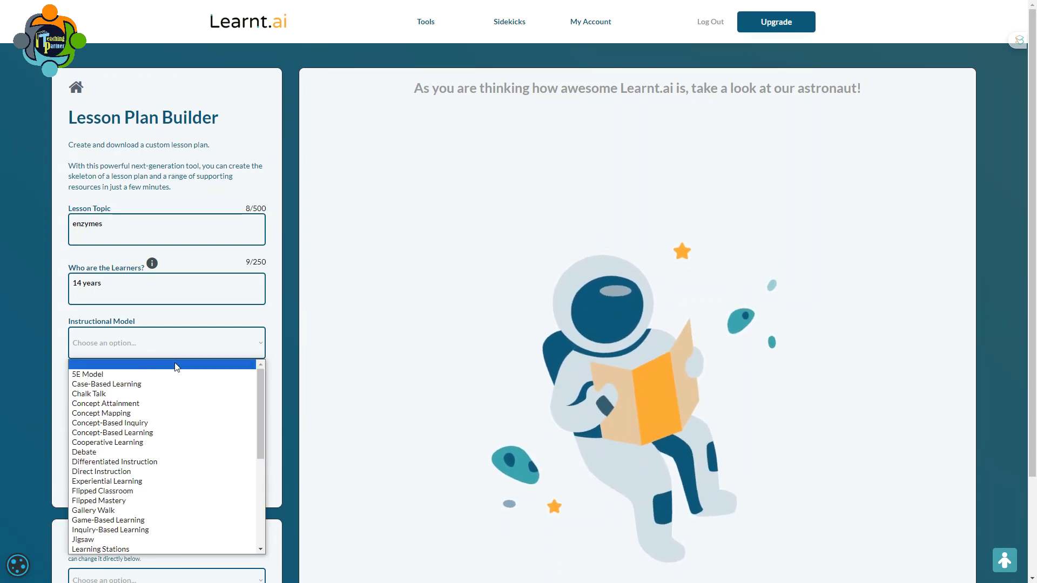
pyautogui.scroll(-5, 176, 401)
pyautogui.scroll(5, 176, 400)
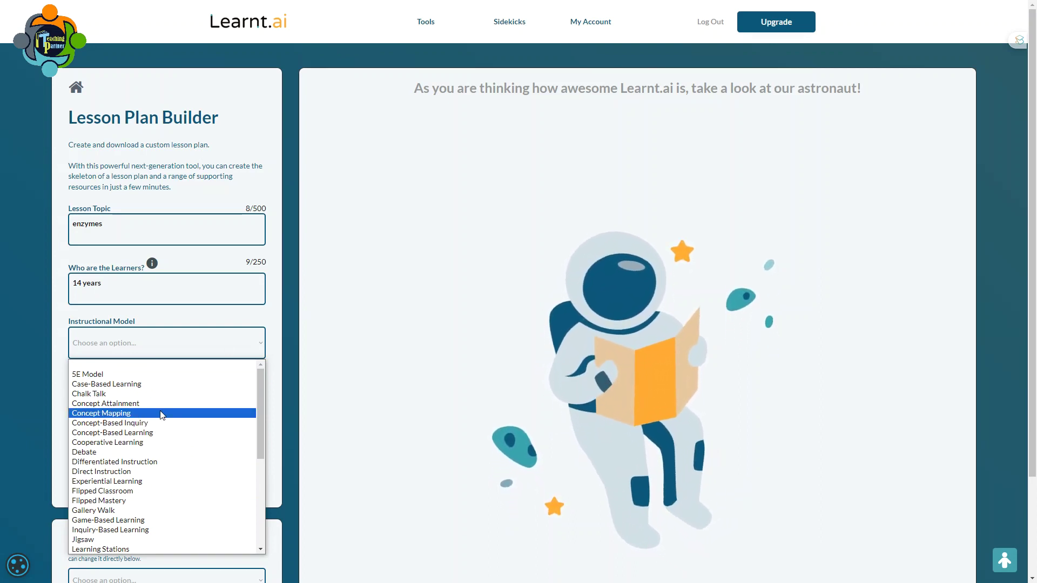
pyautogui.scroll(-2, 162, 415)
pyautogui.scroll(2, 162, 403)
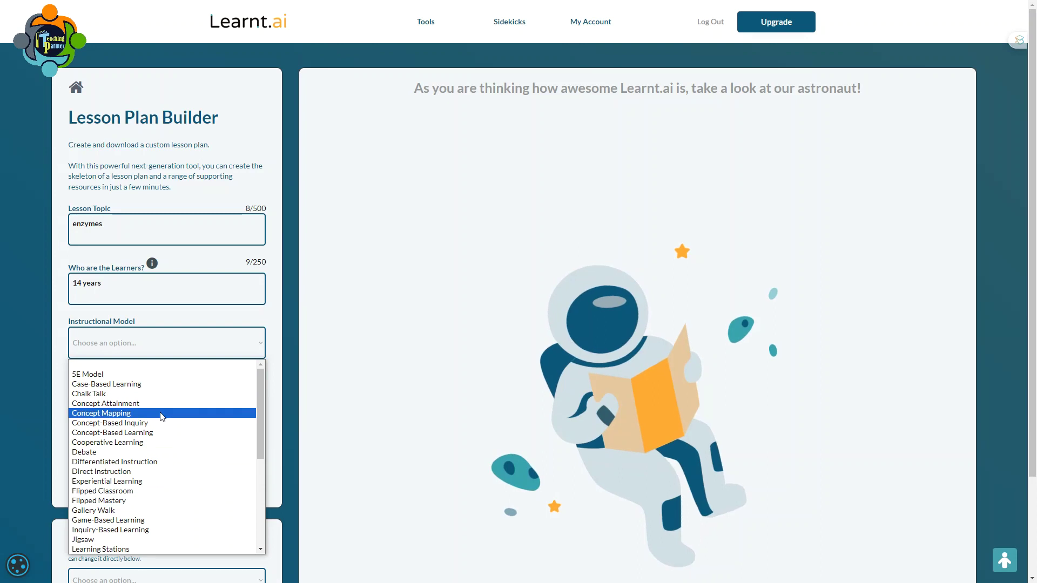
pyautogui.scroll(-4, 151, 462)
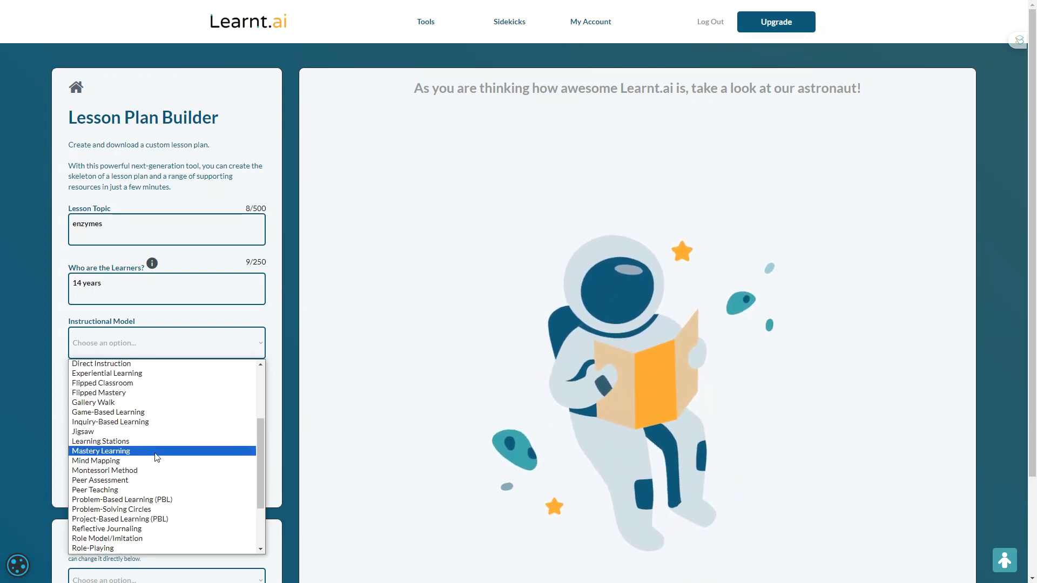
pyautogui.scroll(-3, 165, 469)
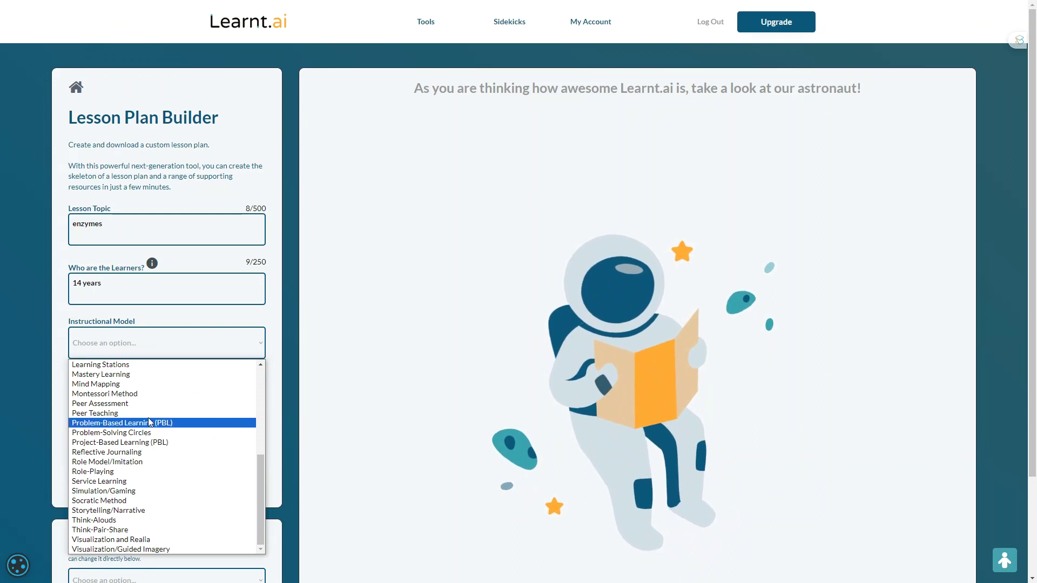
pyautogui.click(163, 443)
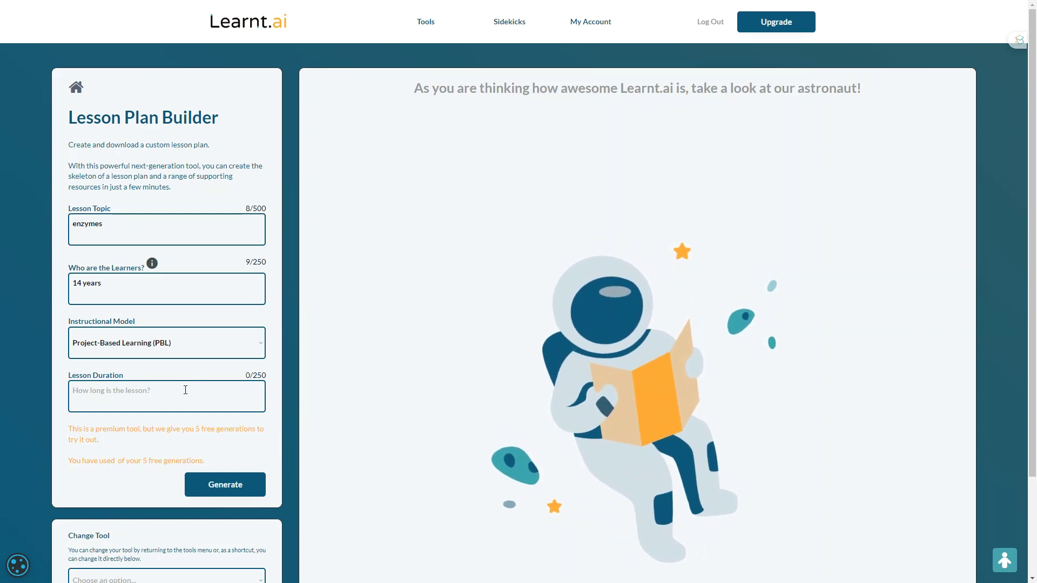
# Step: Set the lesson duration to 2 and generate the lesson plan
pyautogui.write('2')
pyautogui.scroll(-2, 227, 468)
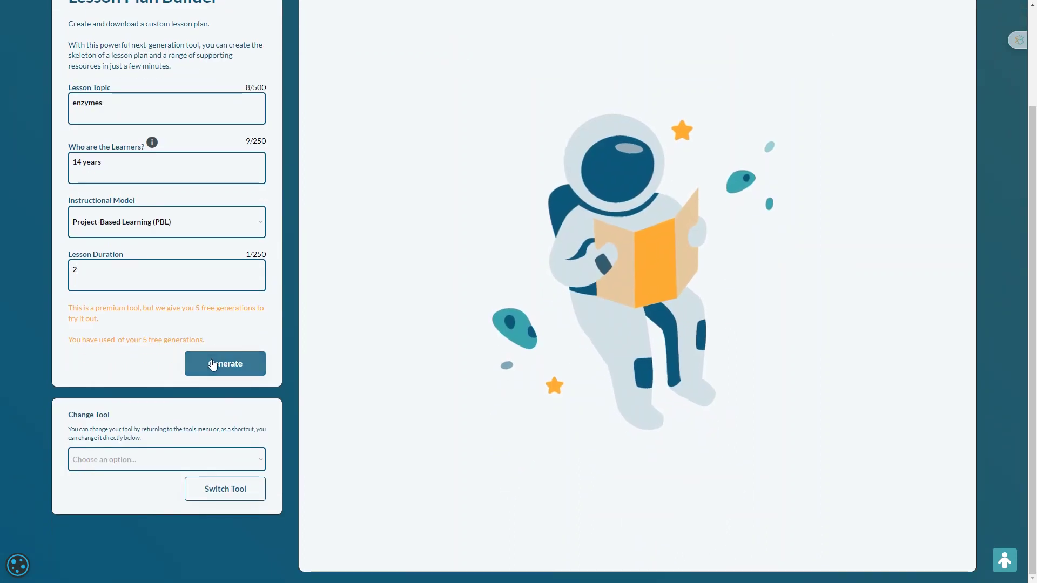
pyautogui.click(219, 364)
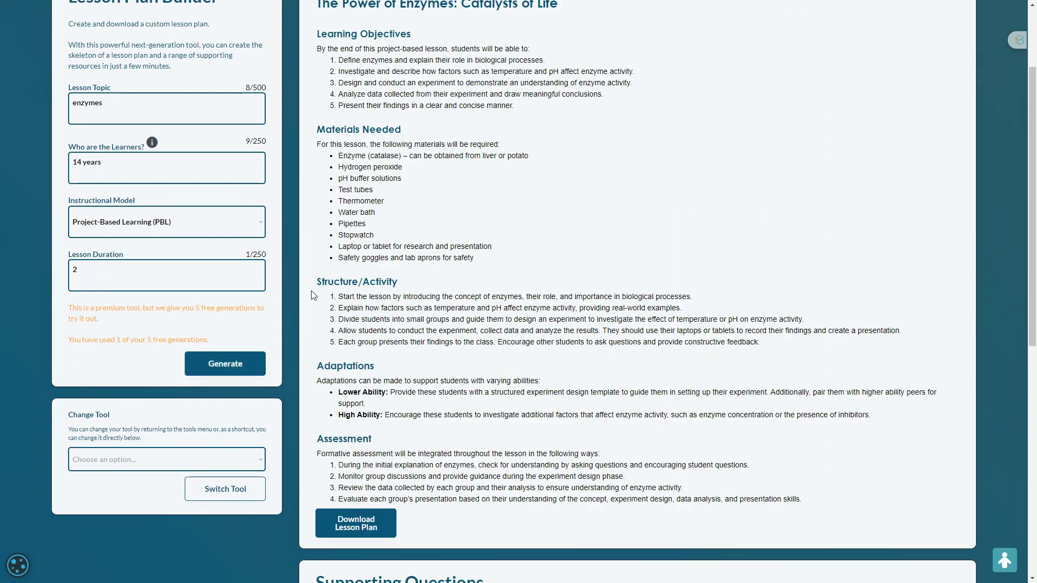
# Step: Read through 'The Power of Enzymes: Catalysts of Life' objectives, materials, activities and assessment
pyautogui.scroll(2, 480, 169)
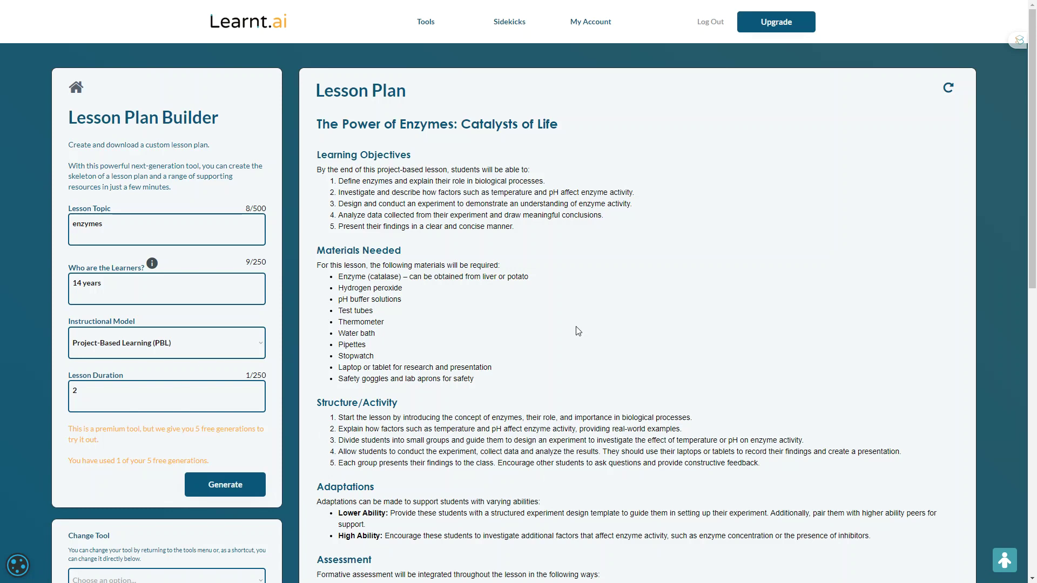
pyautogui.scroll(-1, 523, 384)
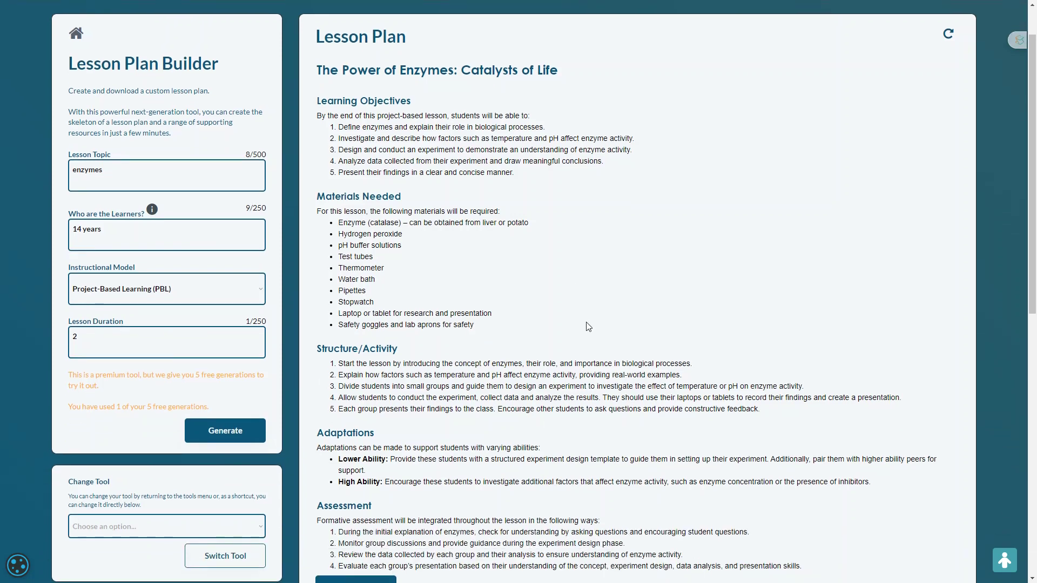
pyautogui.scroll(-2, 577, 265)
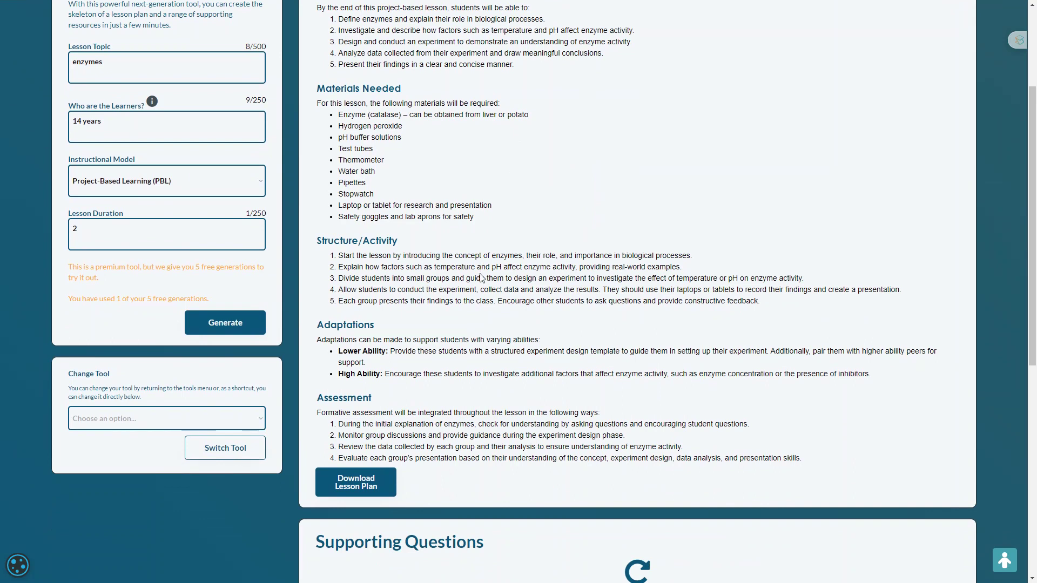
pyautogui.scroll(2, 481, 270)
pyautogui.scroll(1, 354, 234)
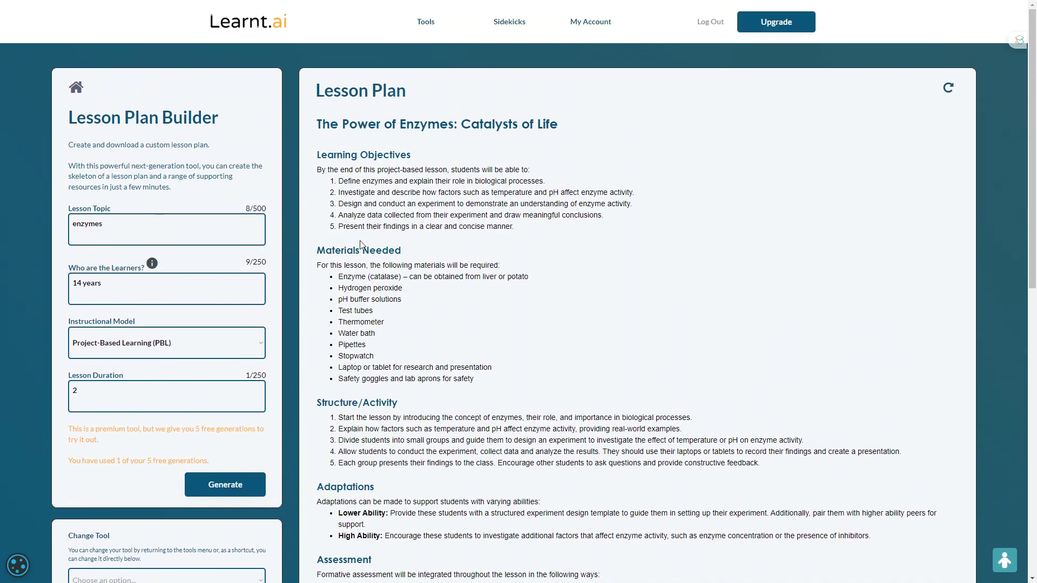